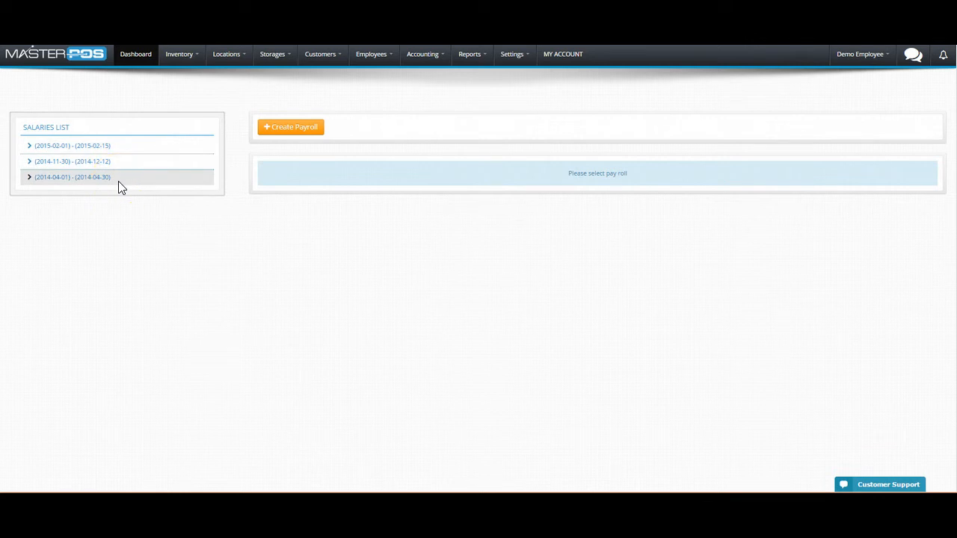
Create a new payroll with the date range 2015-03-01 to 2015-03-31.
click(294, 142)
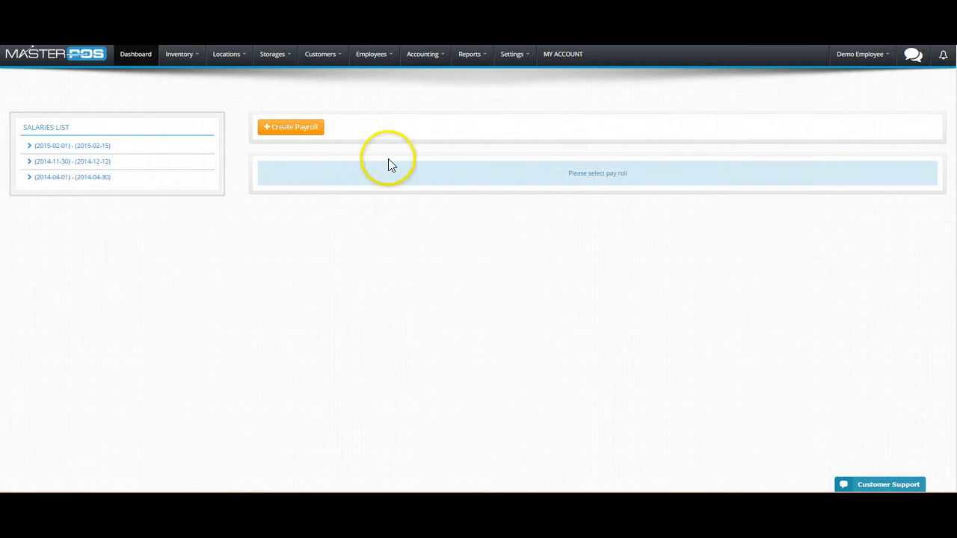
click(306, 131)
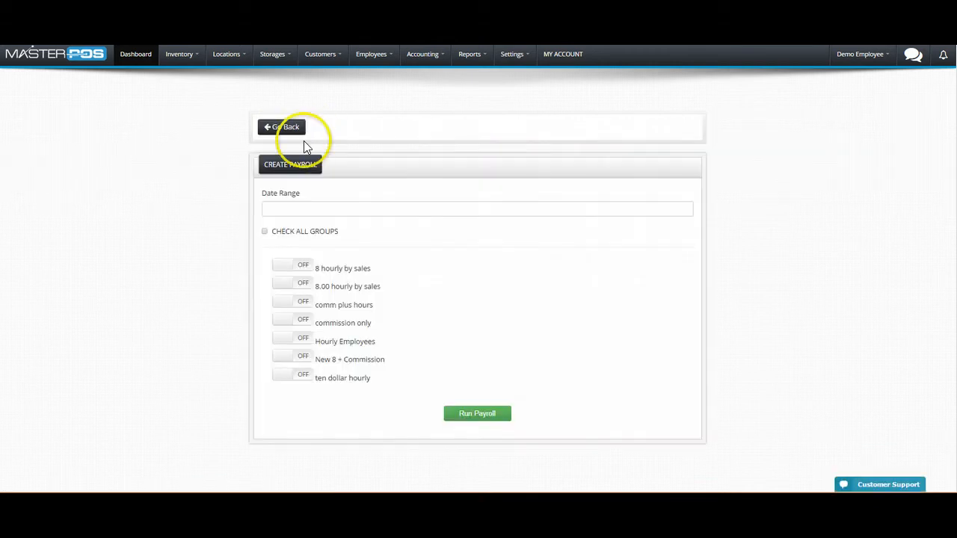
click(293, 207)
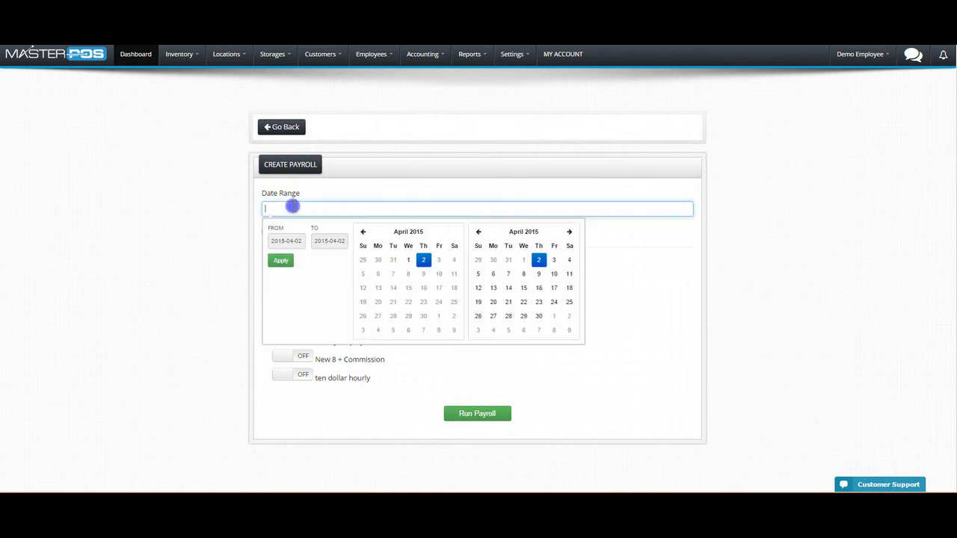
click(364, 231)
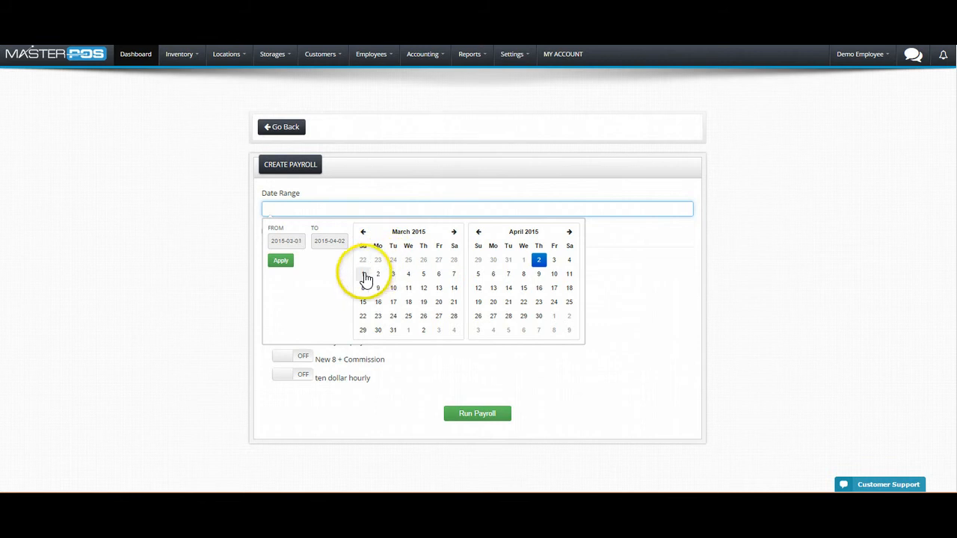
click(364, 275)
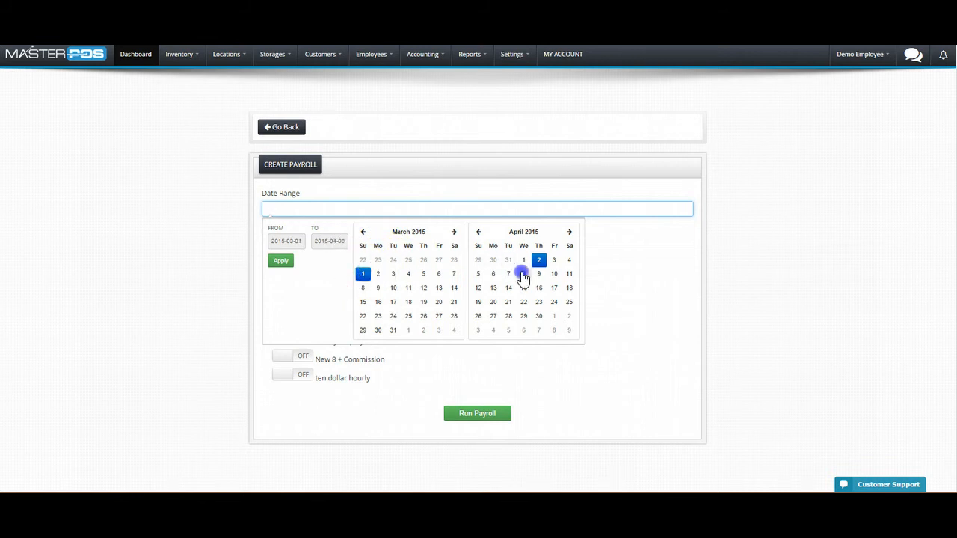
click(479, 232)
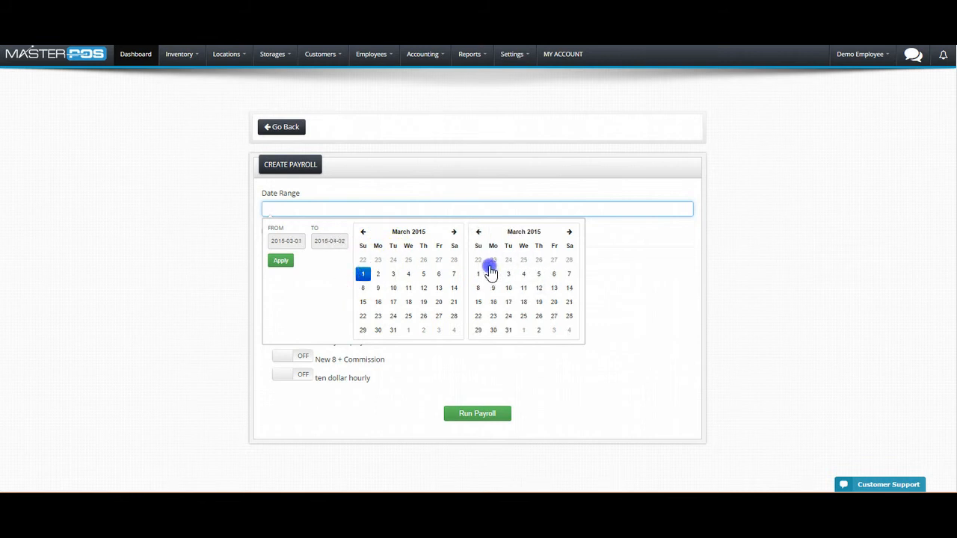
click(508, 329)
click(282, 261)
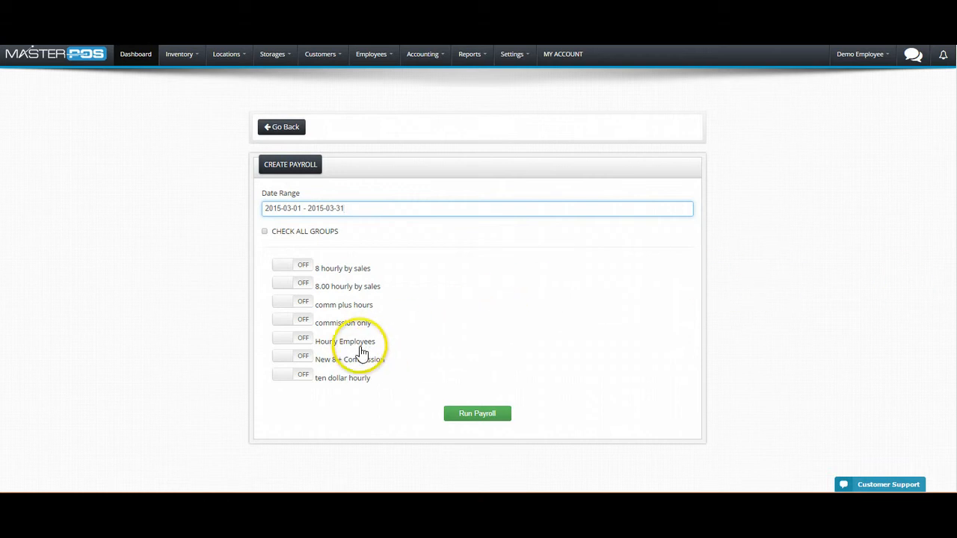
Turn on the "New 8 + Commission" salary group for the payroll and run it.
click(304, 358)
click(278, 362)
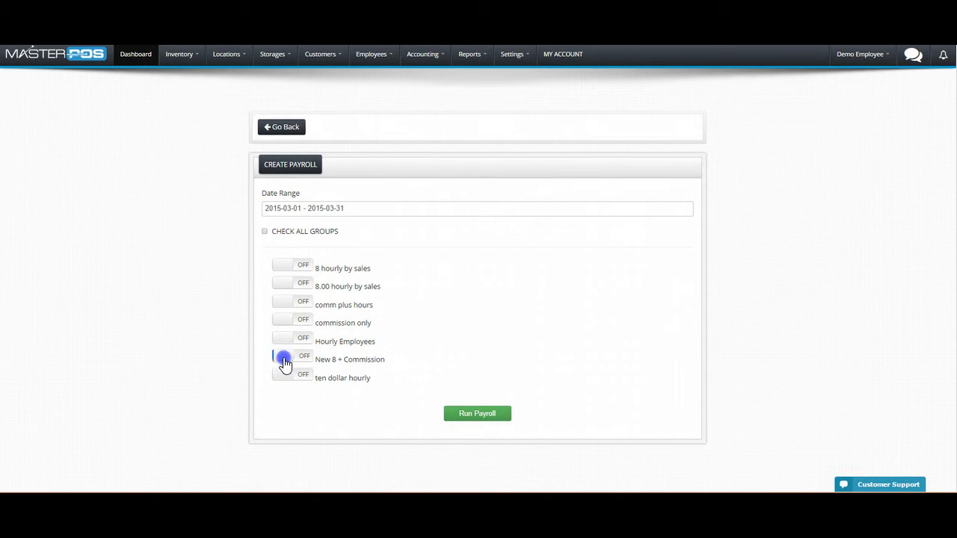
drag(279, 363, 308, 364)
click(479, 414)
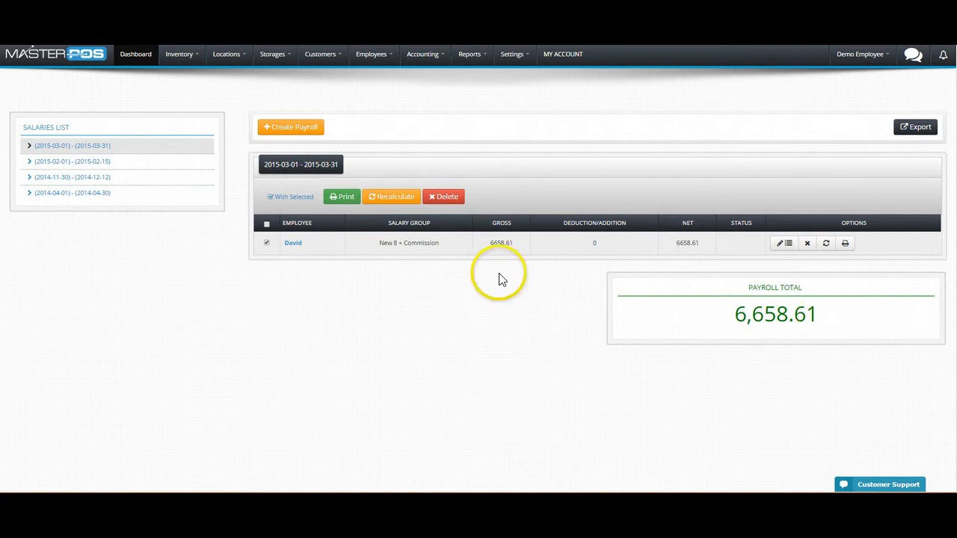
View the print preview of the employee's pay statement and the delete confirmation for the selected payroll, cancelling both.
click(267, 242)
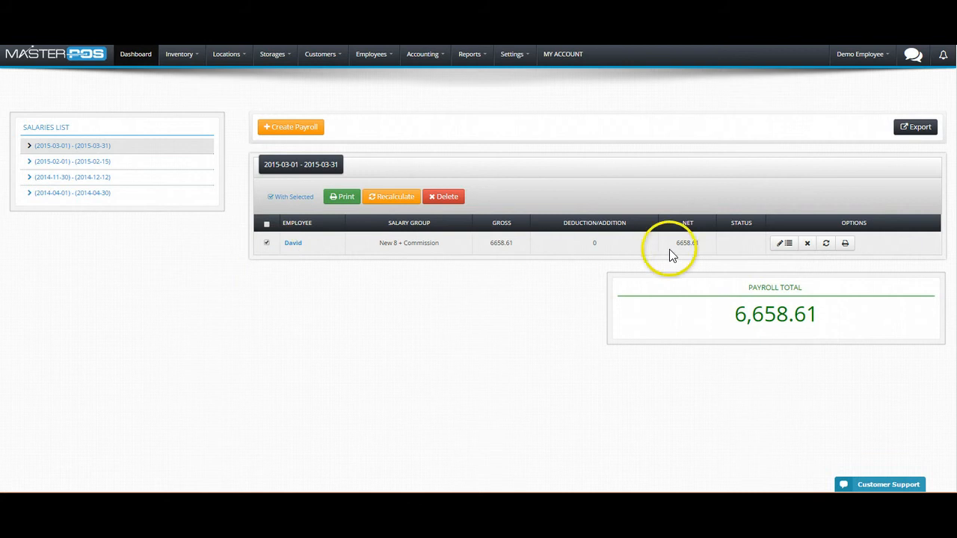
click(845, 244)
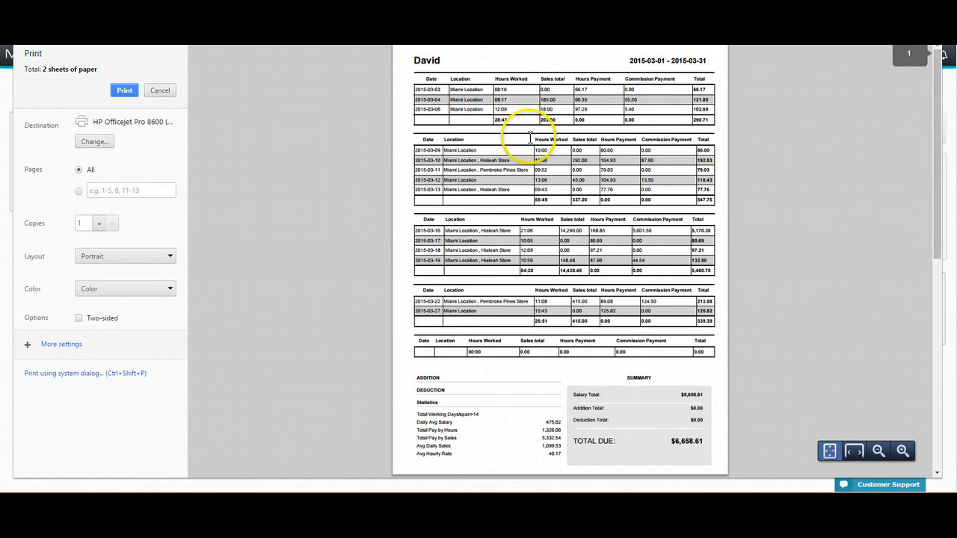
click(154, 93)
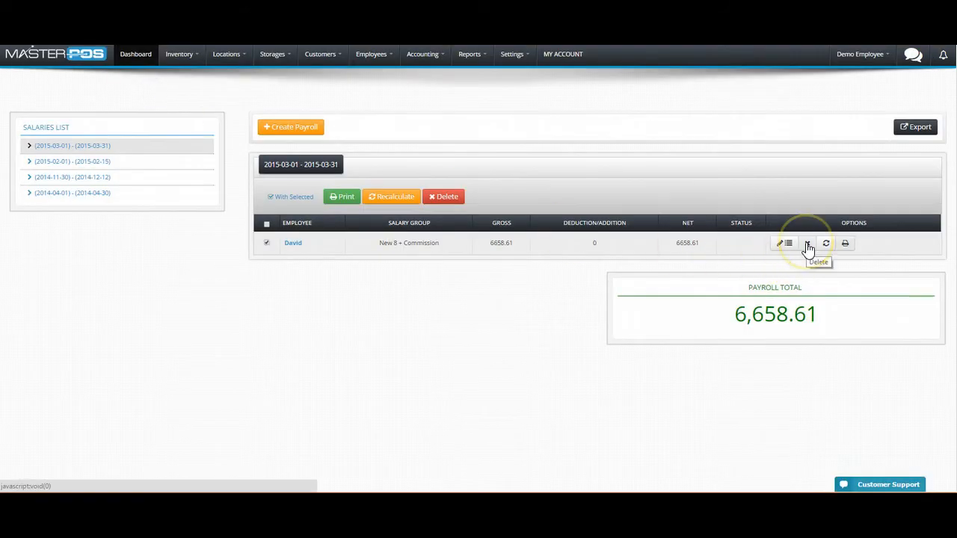
click(444, 199)
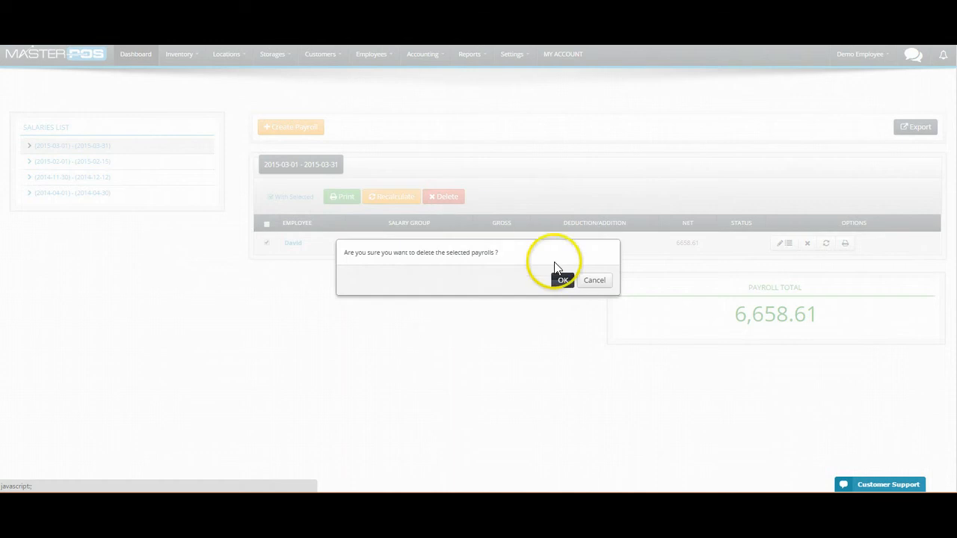
click(590, 280)
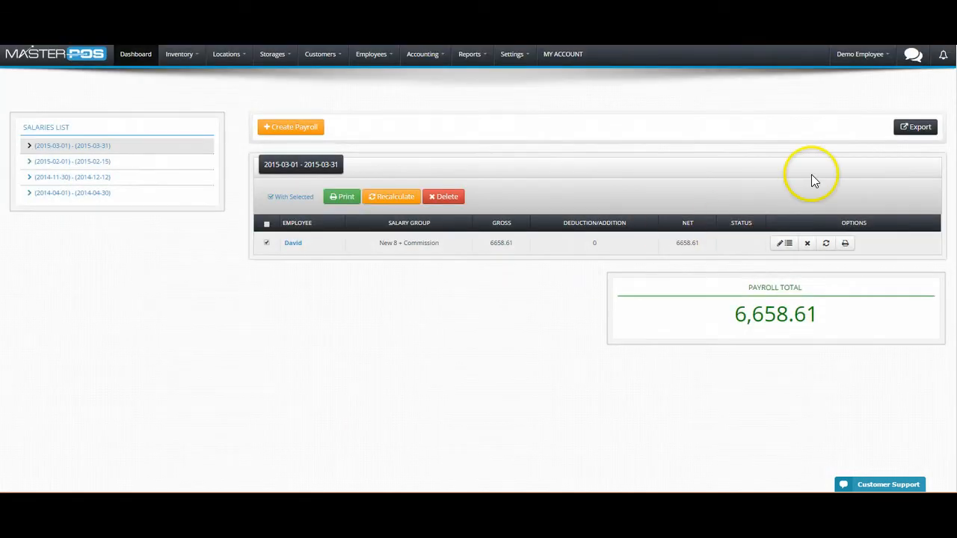
Export the March 2015 payroll data and recalculate the employee's payroll entry.
click(911, 128)
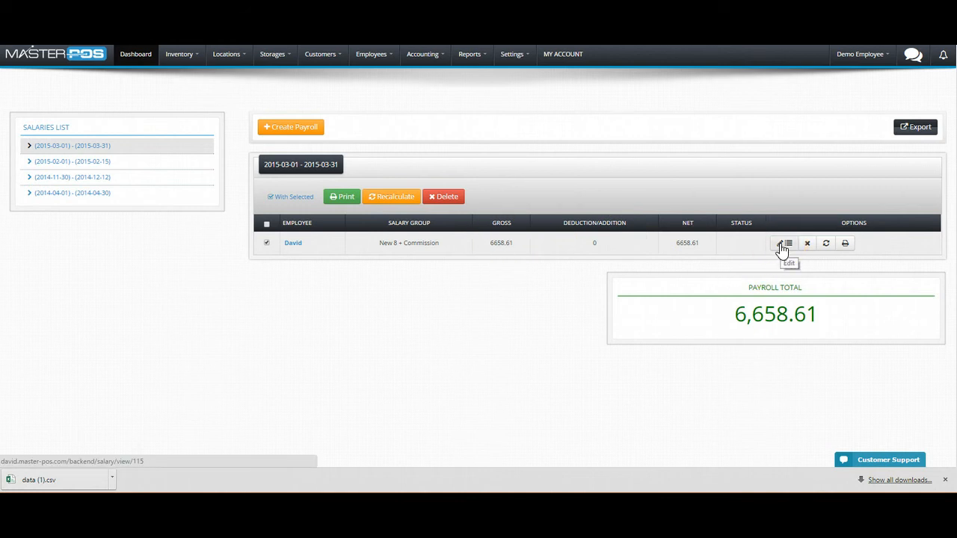
click(827, 247)
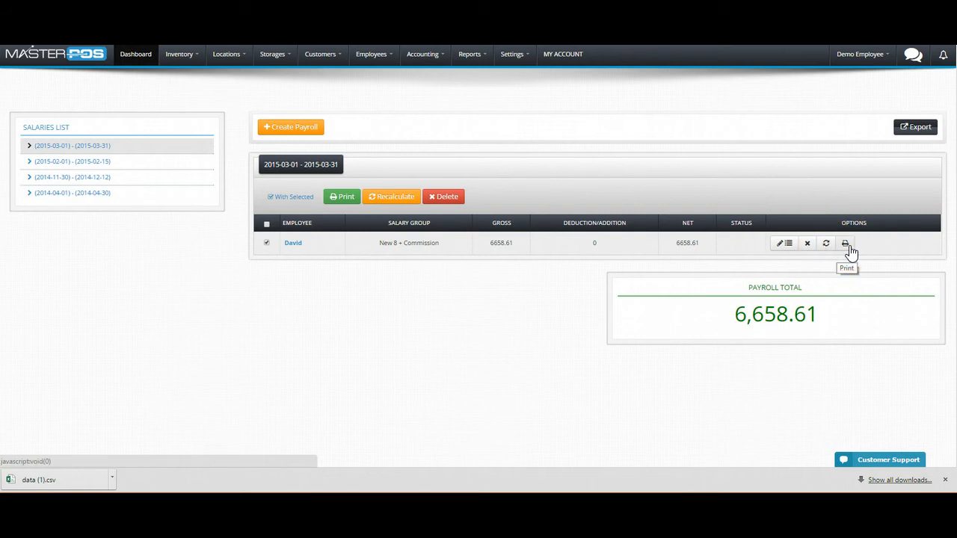
Open the employee's payroll details and examine the weekly breakdown plus the sales and login history for 2015-03-04.
click(788, 247)
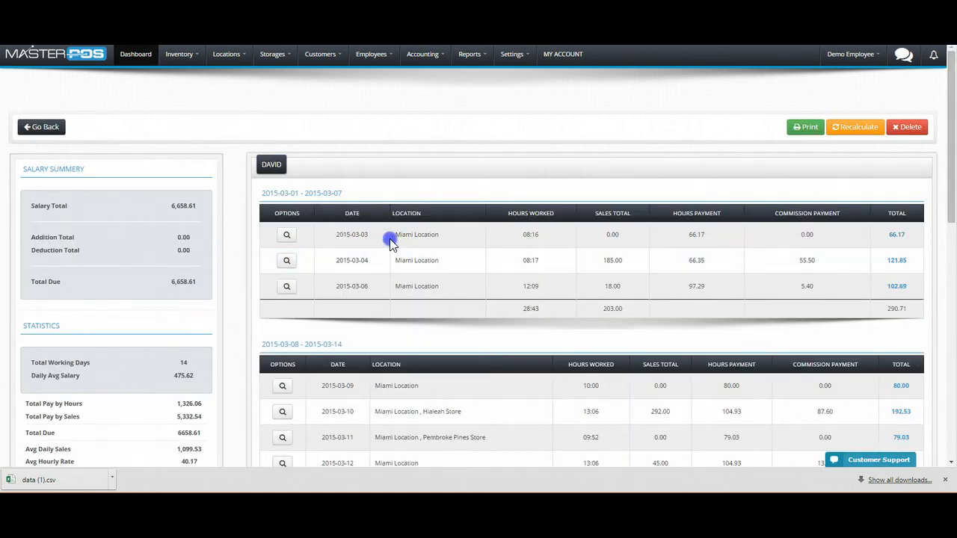
scroll(389, 241, down, 1)
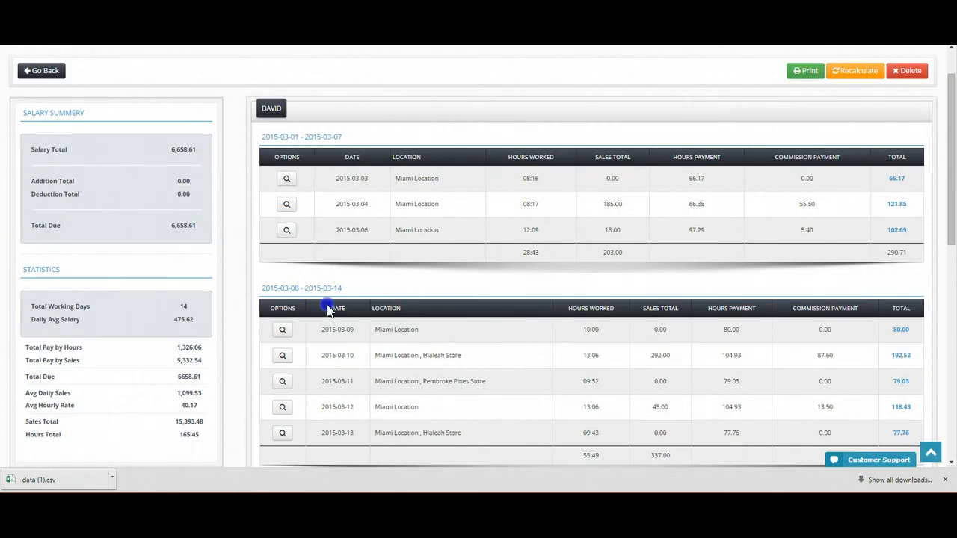
scroll(324, 305, down, 3)
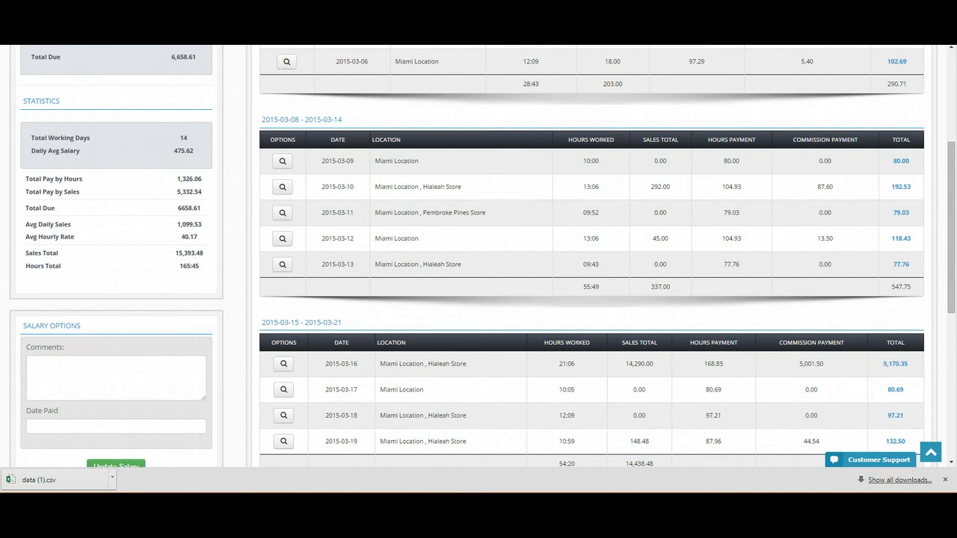
scroll(650, 263, up, 2)
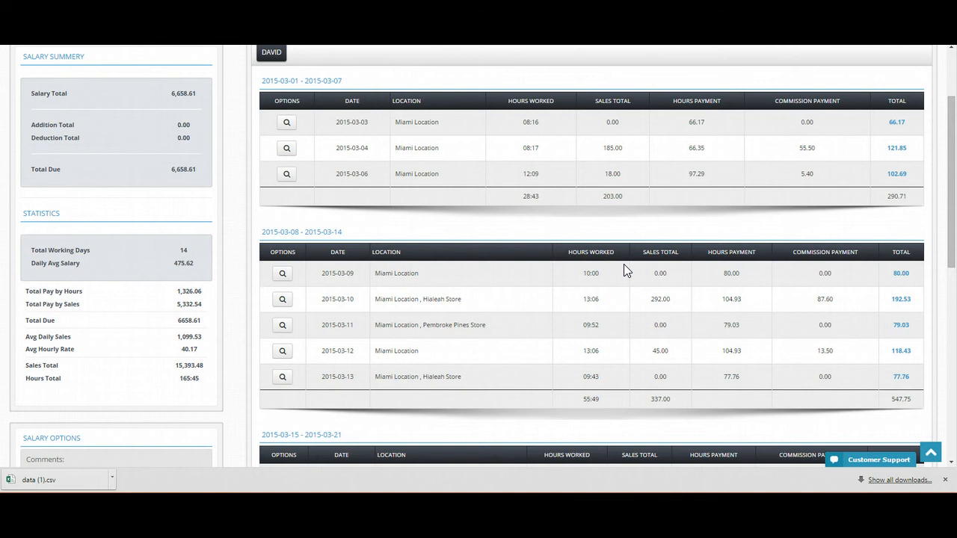
click(286, 149)
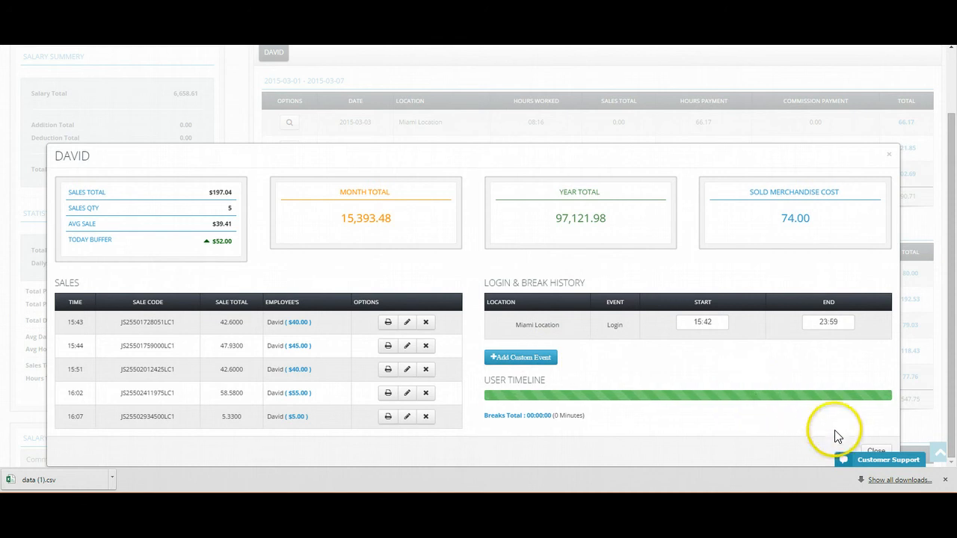
click(875, 453)
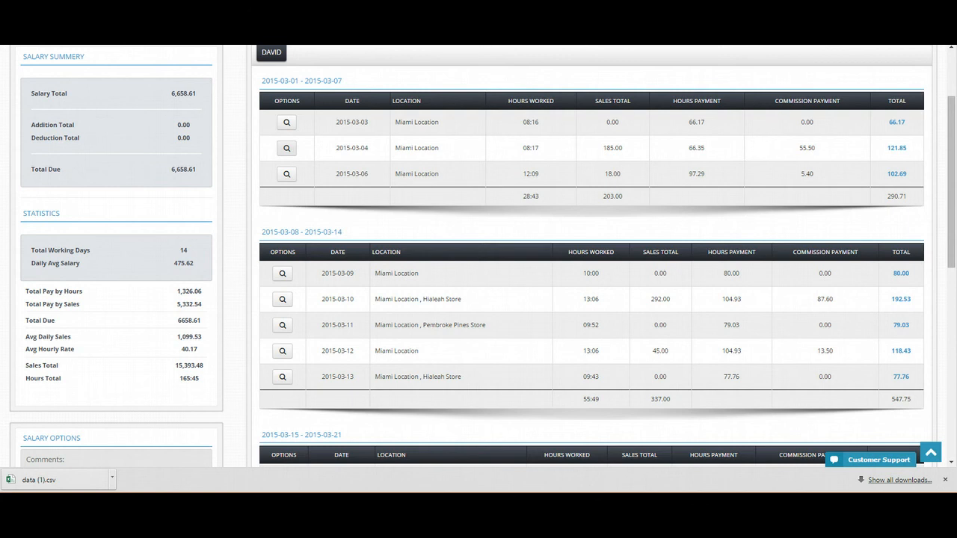
Add an addition to the employee's salary with the description "bonus" and an amount of 100.
scroll(580, 296, down, 3)
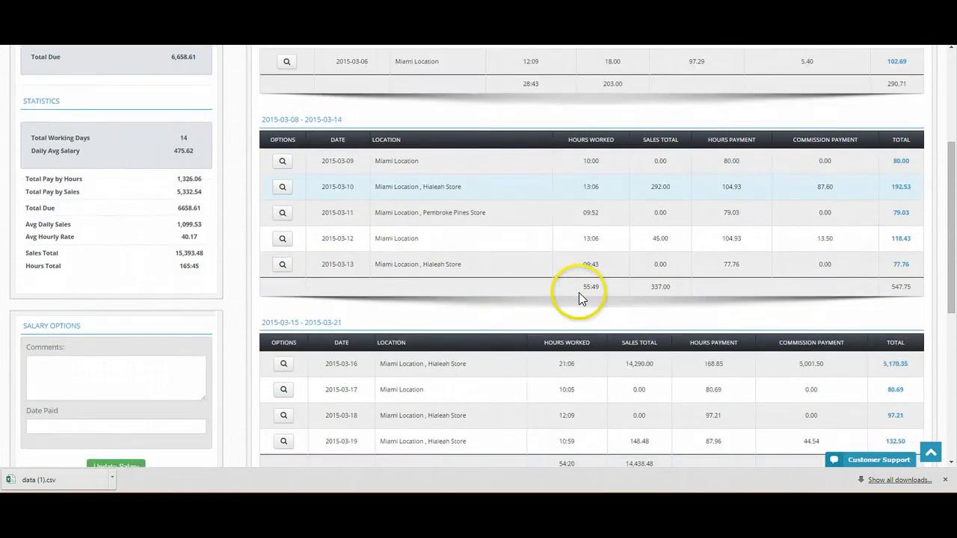
scroll(578, 293, down, 5)
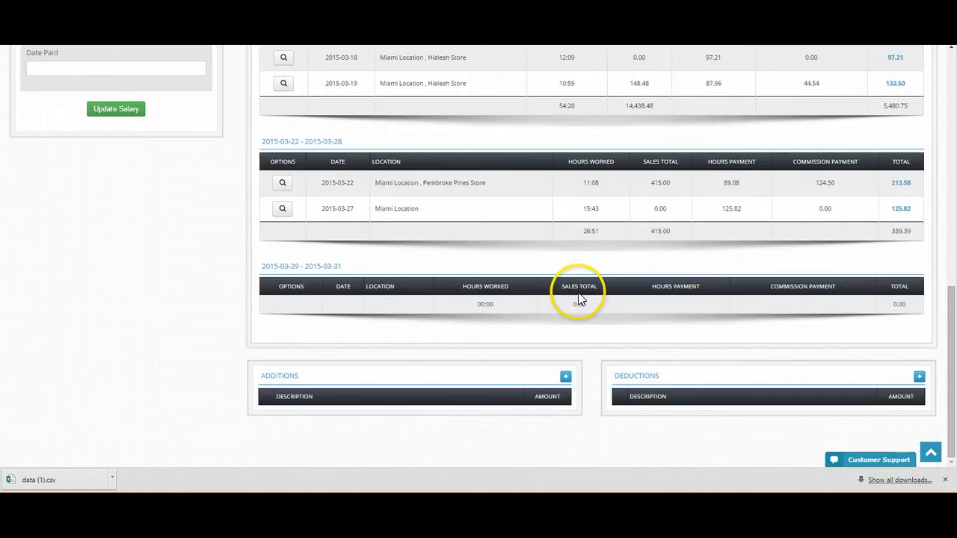
click(565, 376)
click(446, 220)
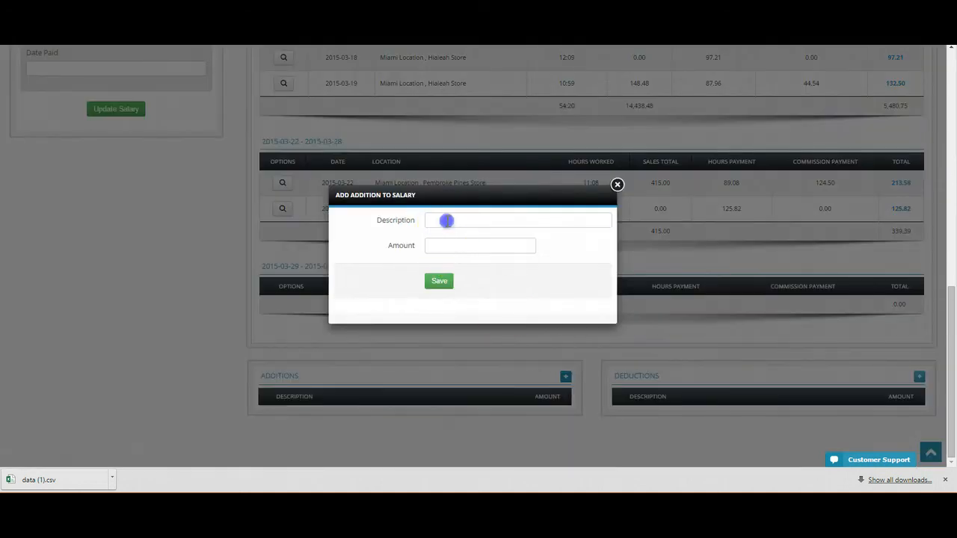
text(bonus)
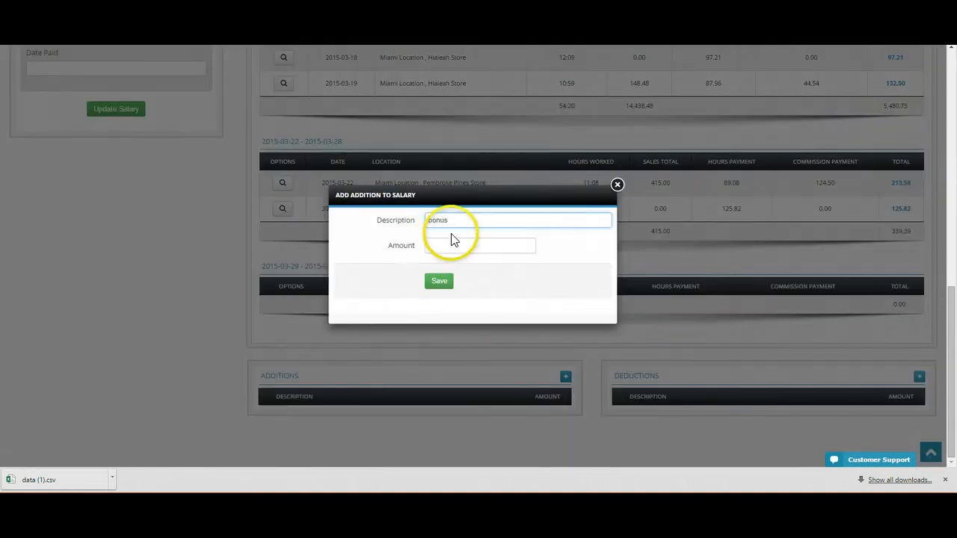
click(451, 243)
text(1100.)
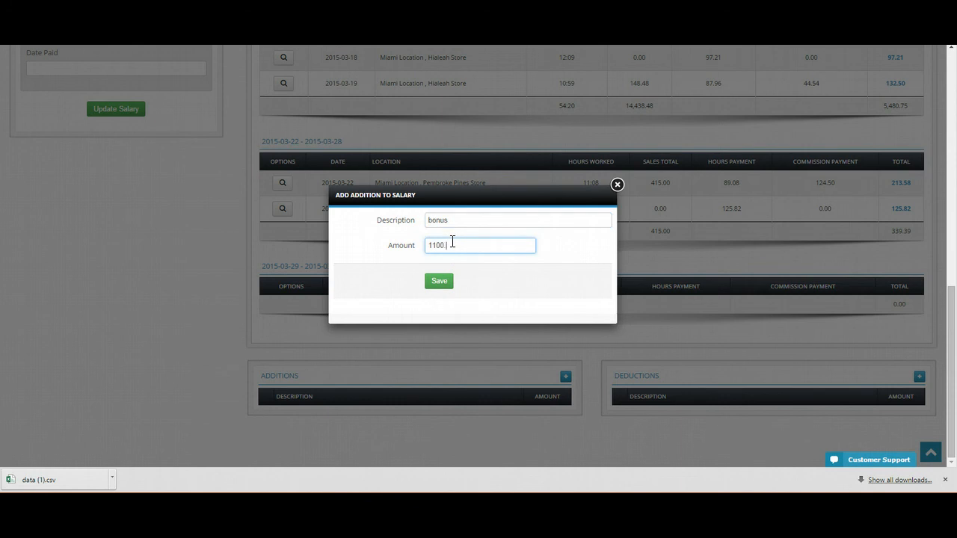
key(BackSpace)
key(BackSpace)
key(BackSpace)
click(439, 282)
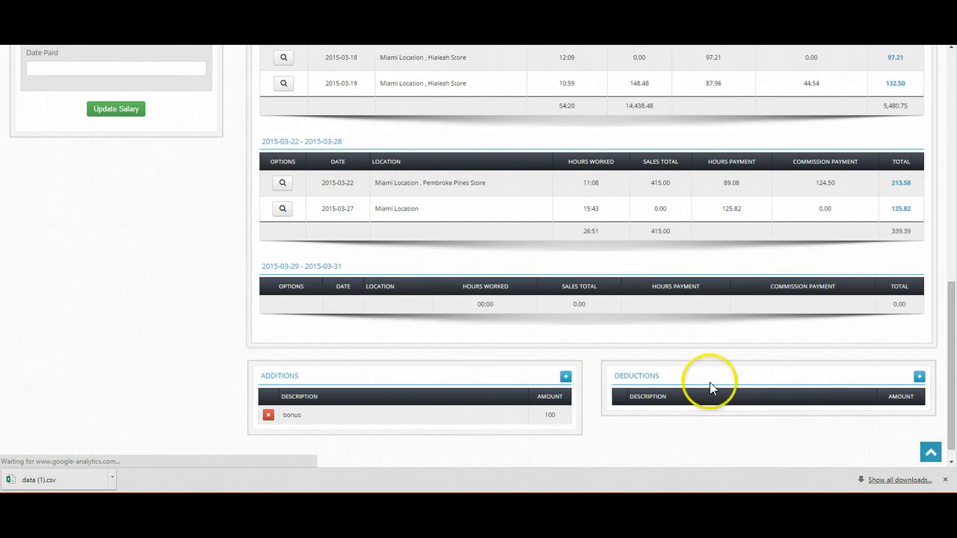
Add a deduction to the employee's salary with the description "broke hair curler" and an amount of 50.00.
click(918, 377)
click(498, 219)
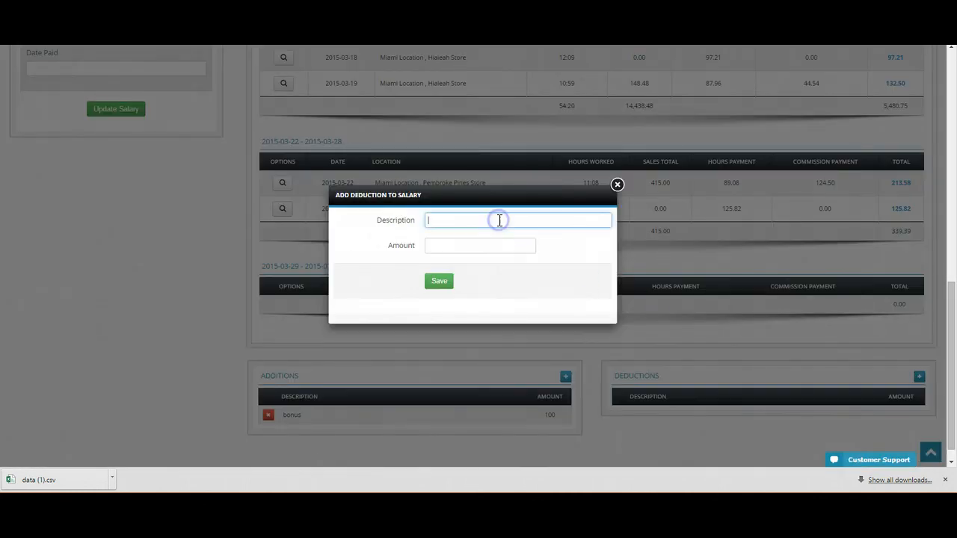
text(broke hair curls)
text(r)
click(489, 246)
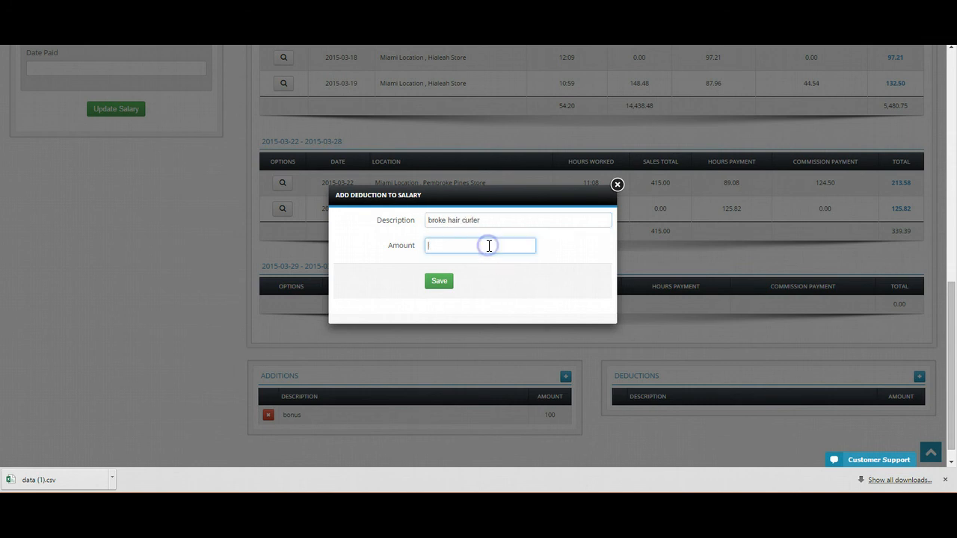
text(50.00)
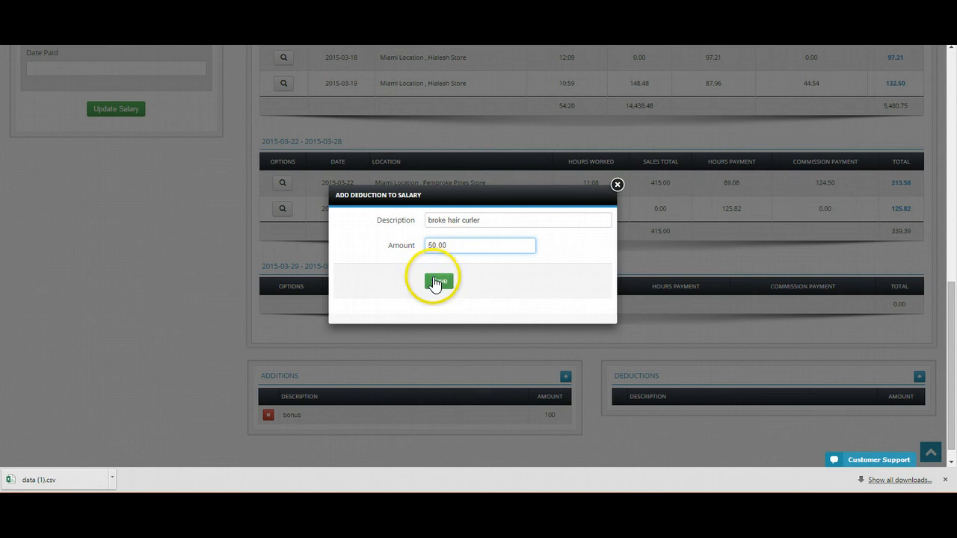
click(438, 282)
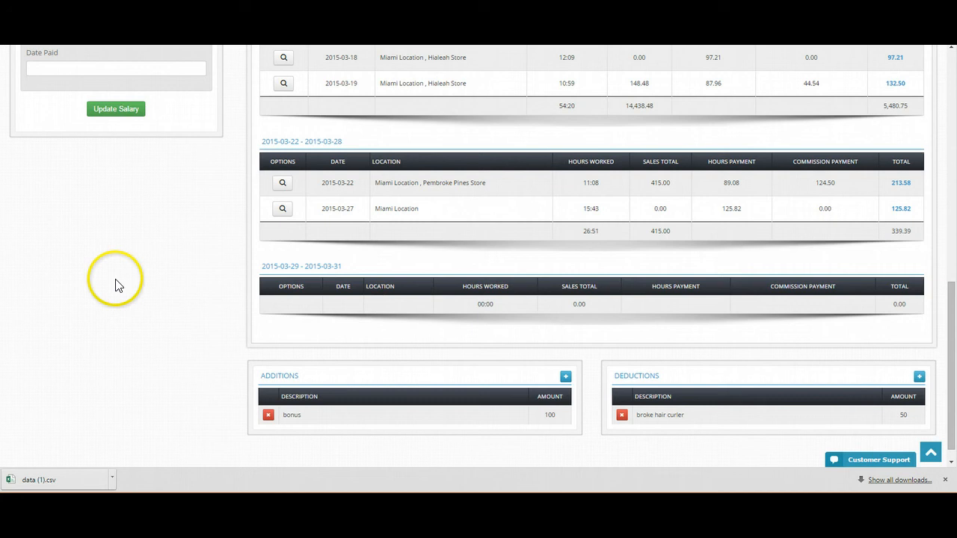
Fill in the employee's salary options with the comment "paid check 1234" and the date paid 2015-04-02.
scroll(115, 282, up, 15)
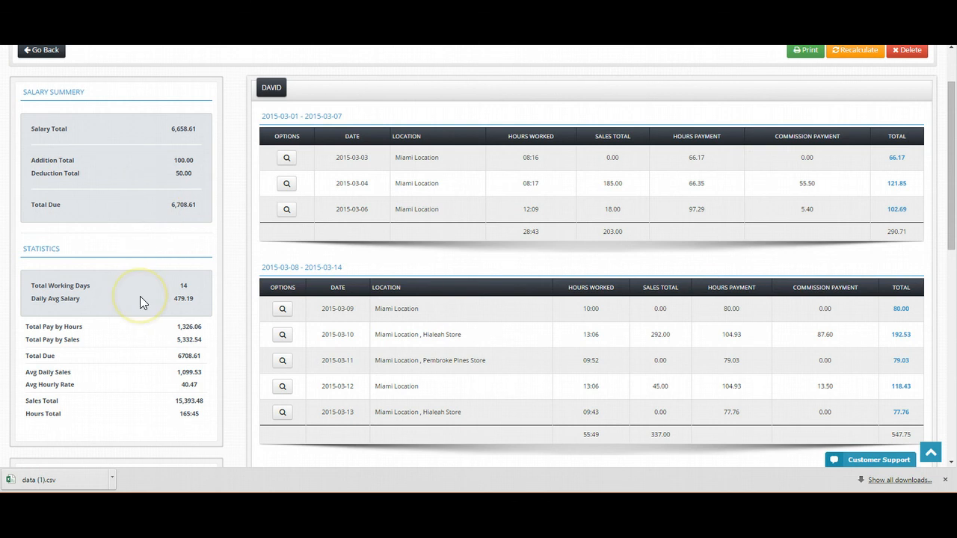
scroll(141, 316, down, 2)
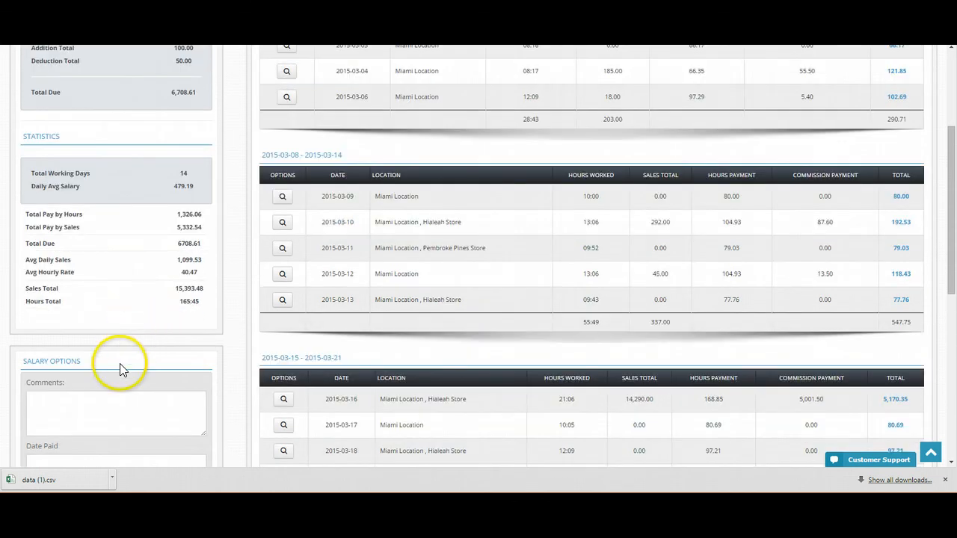
click(100, 404)
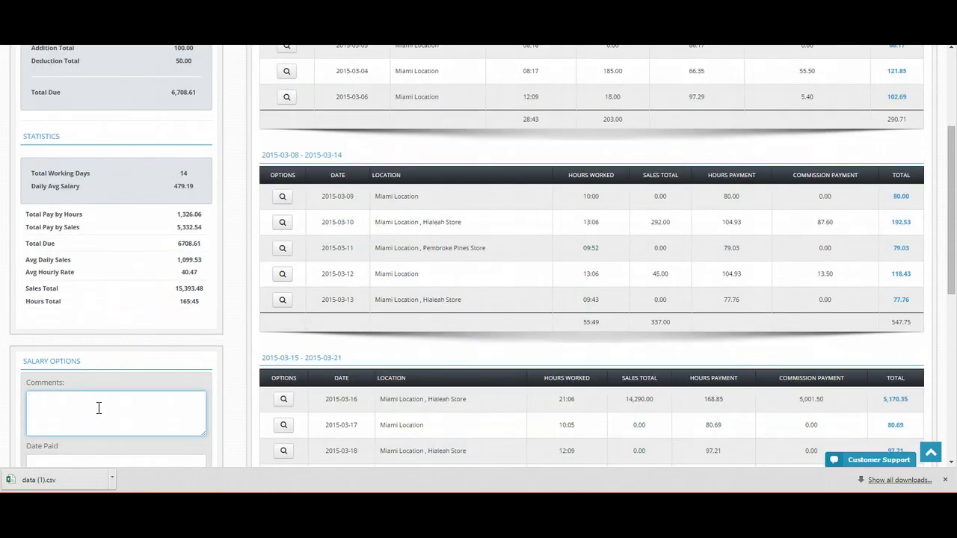
text(paid check 1234)
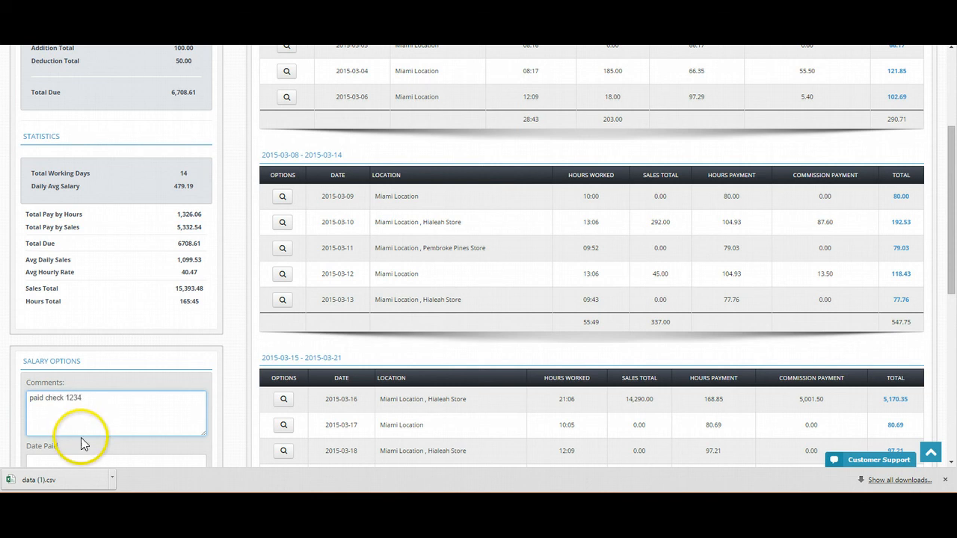
click(74, 459)
scroll(74, 461, down, 3)
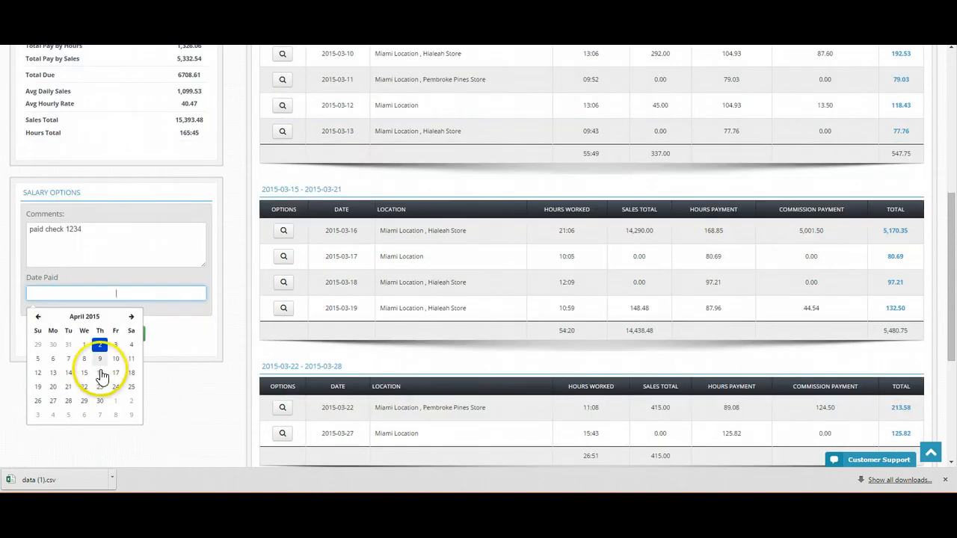
click(101, 345)
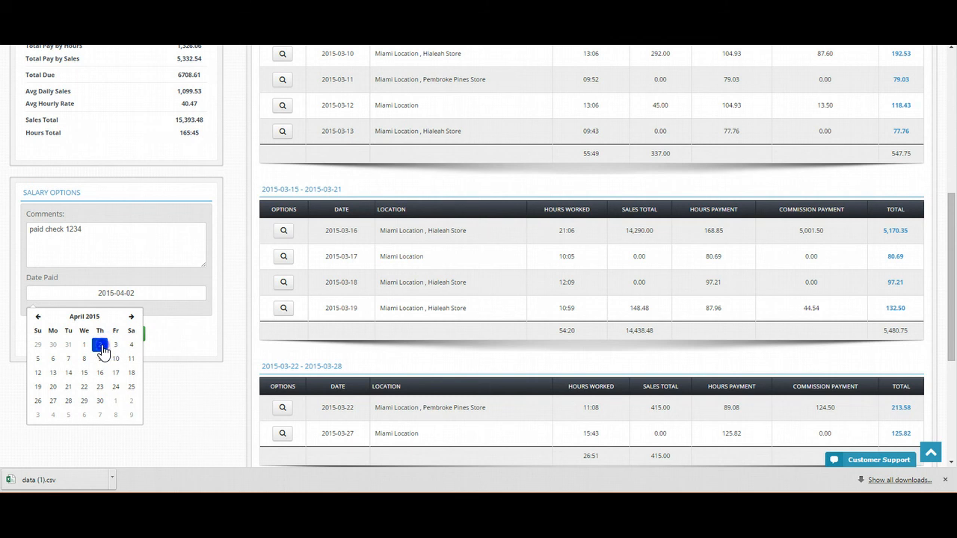
click(169, 348)
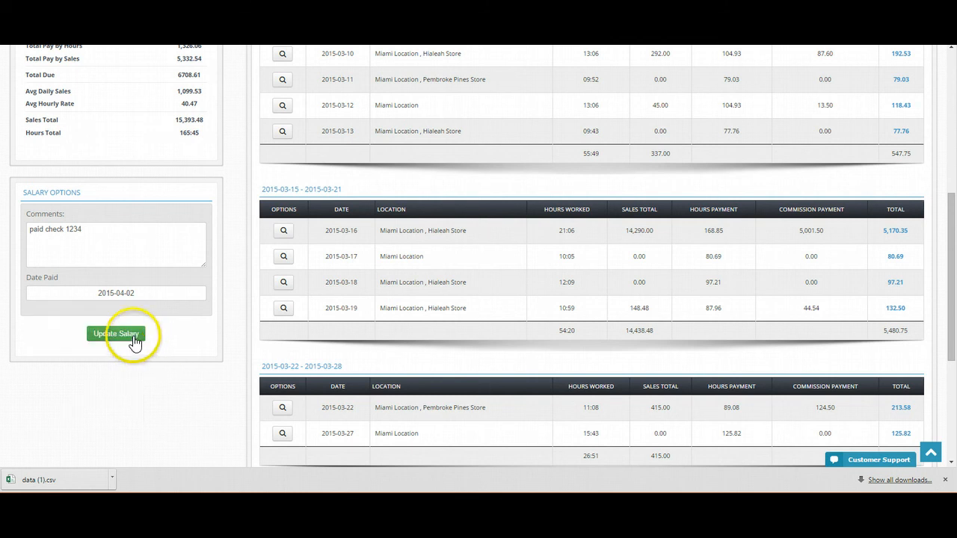
Update the salary with the entered salary options and go back from the employee's payroll details.
click(133, 337)
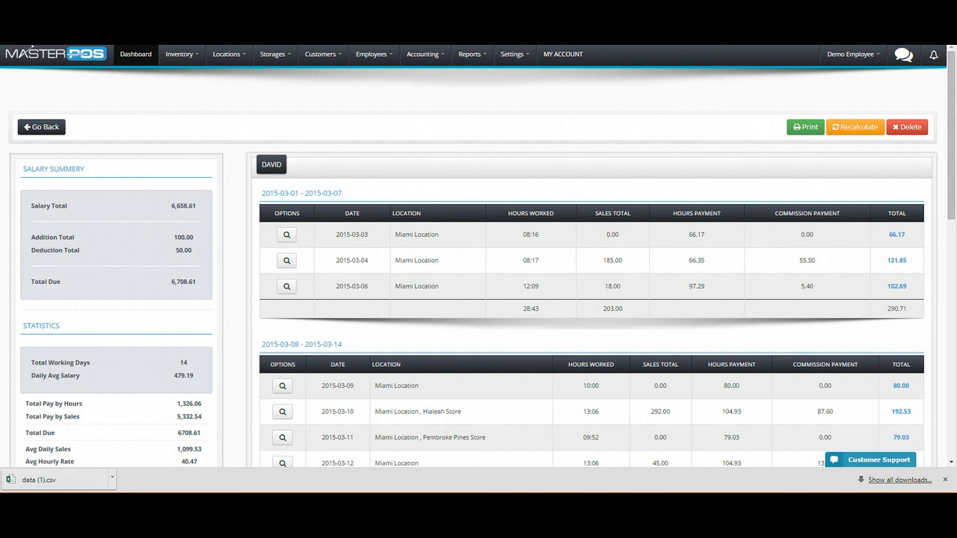
click(31, 126)
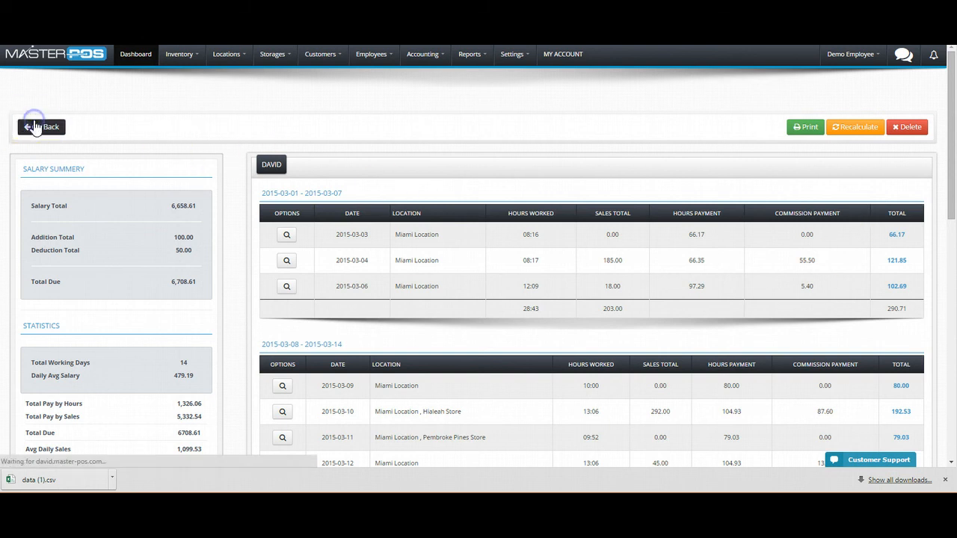